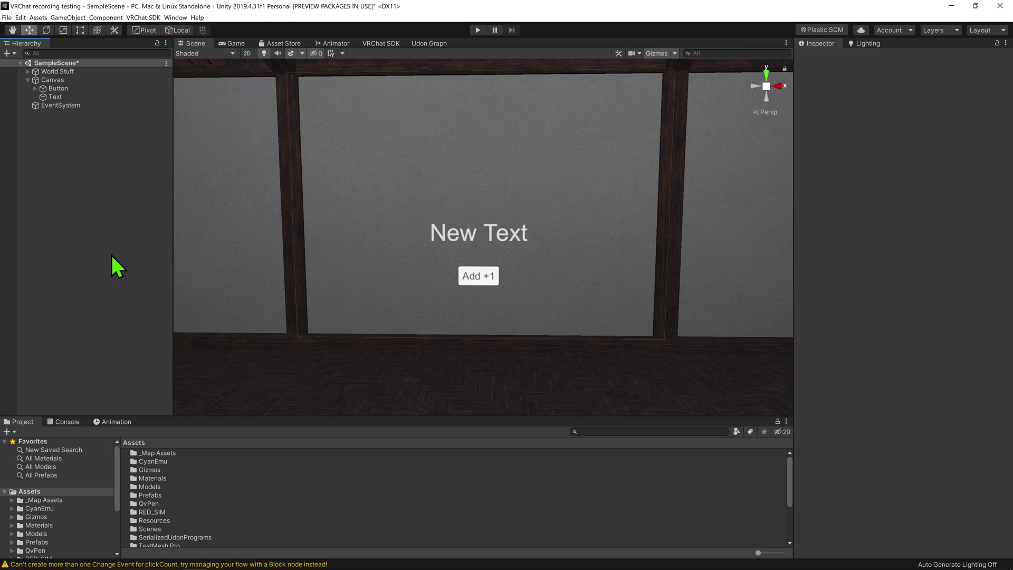
scroll(70, 516, down, 3)
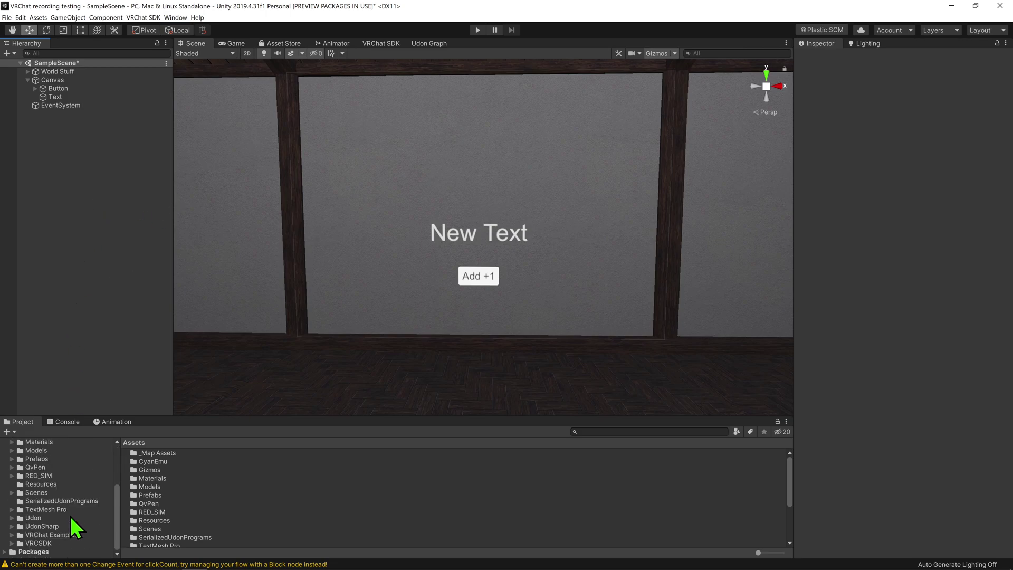
- Select the ButtonSyncOwner asset in Assets/VRChat Examples/UdonProgramSources to view it in the Inspector
click(63, 552)
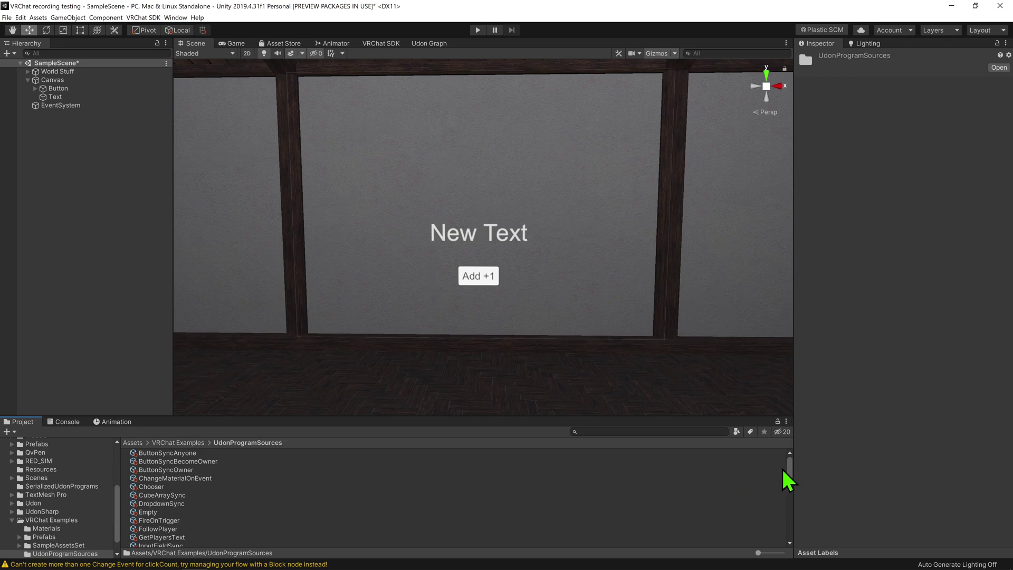
mouse_move(791, 474)
mouse_down()
mouse_move(791, 498)
mouse_move(800, 474)
mouse_up()
click(166, 469)
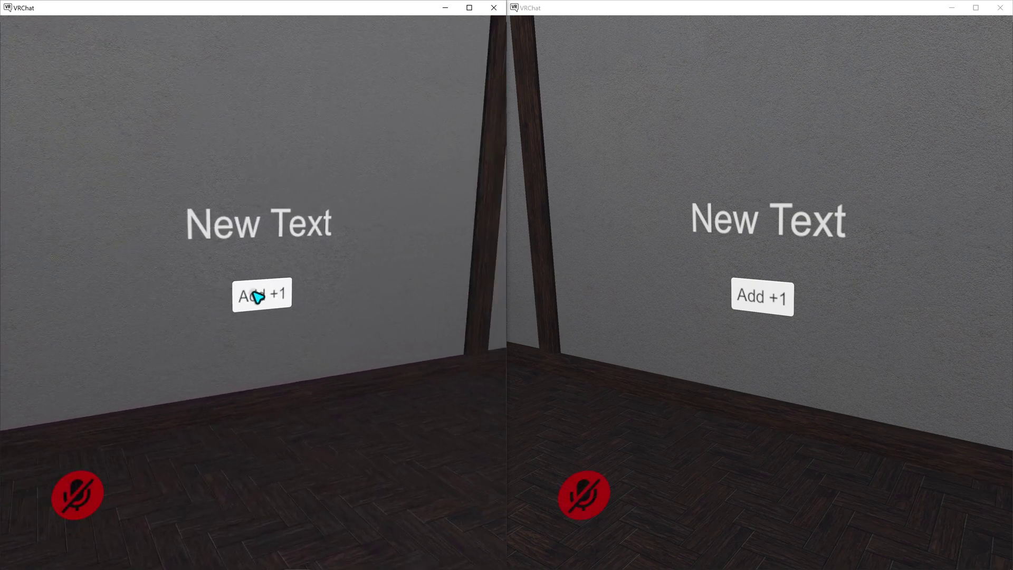
- Press Add +1 repeatedly in the left client, raising the synced counter to 11
click(257, 296)
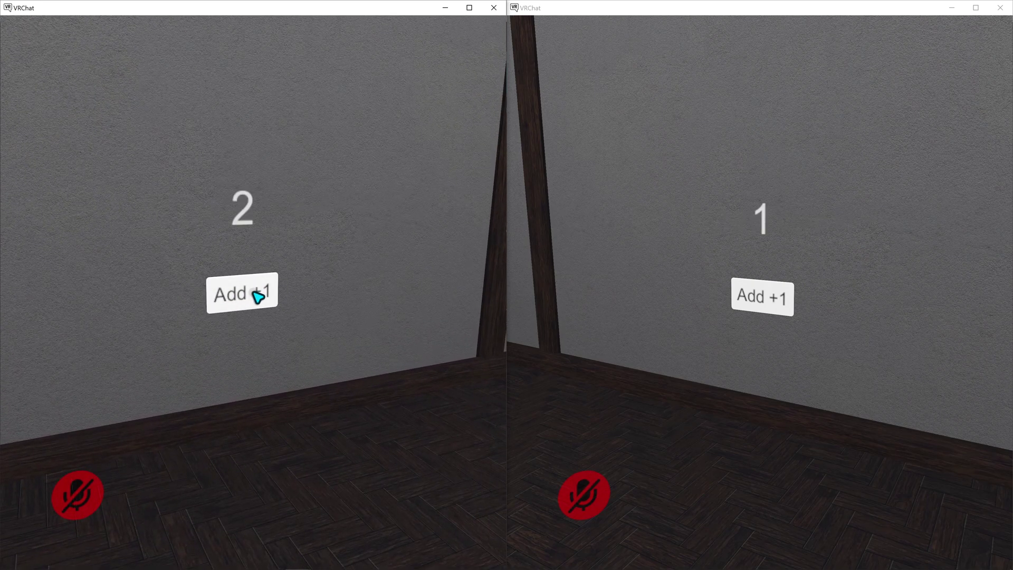
click(257, 297)
triple_click(256, 296)
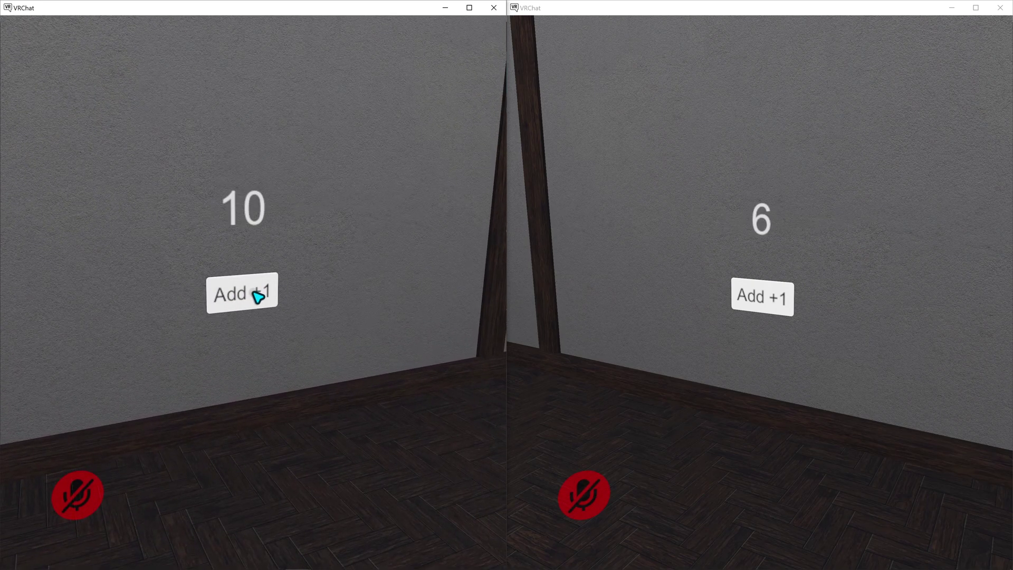
click(257, 296)
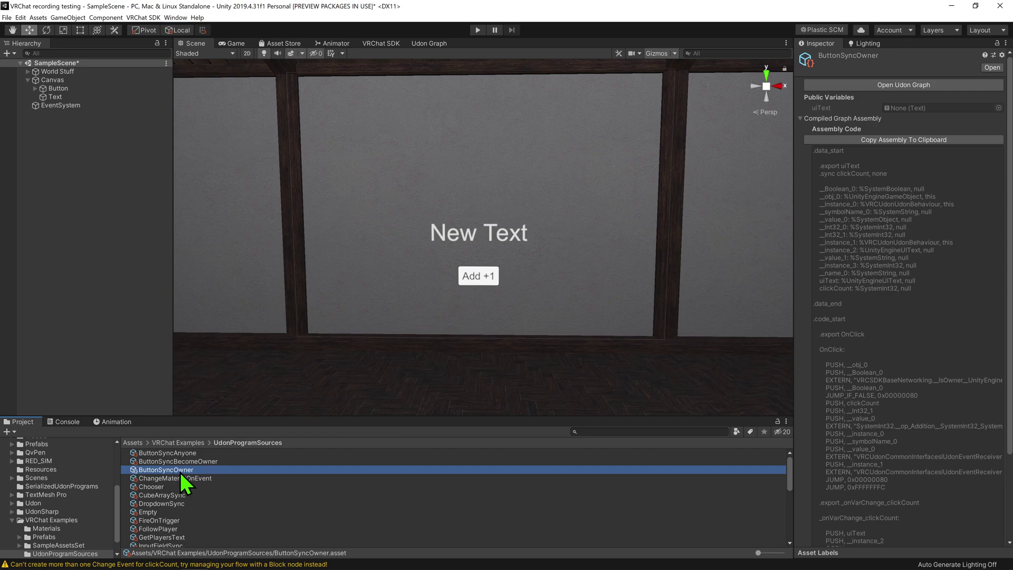
- Preview ButtonSyncAnyone and ButtonSyncBecomeOwner, then open ButtonSyncOwner in the Udon Graph editor
click(182, 452)
click(231, 462)
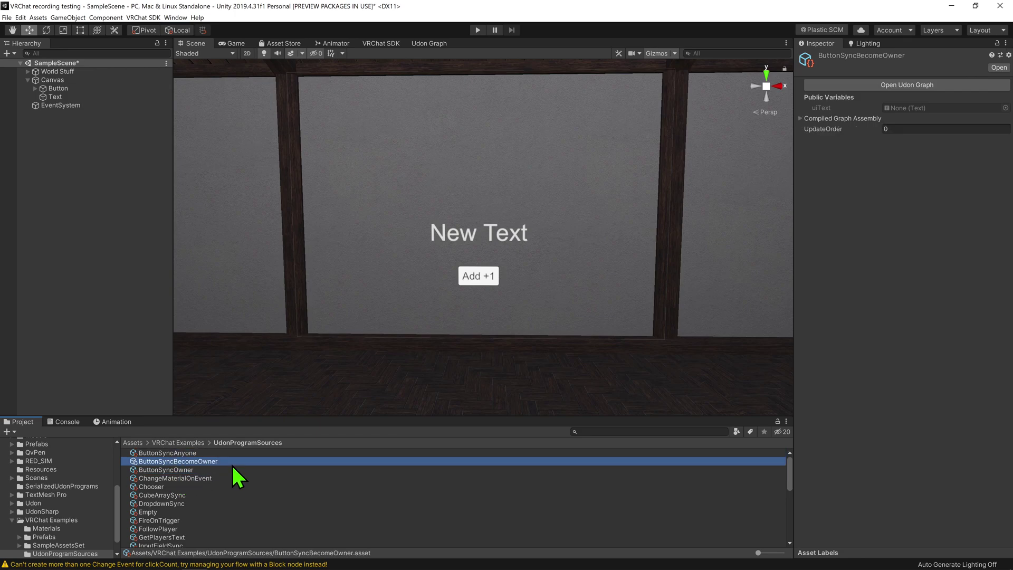
click(172, 470)
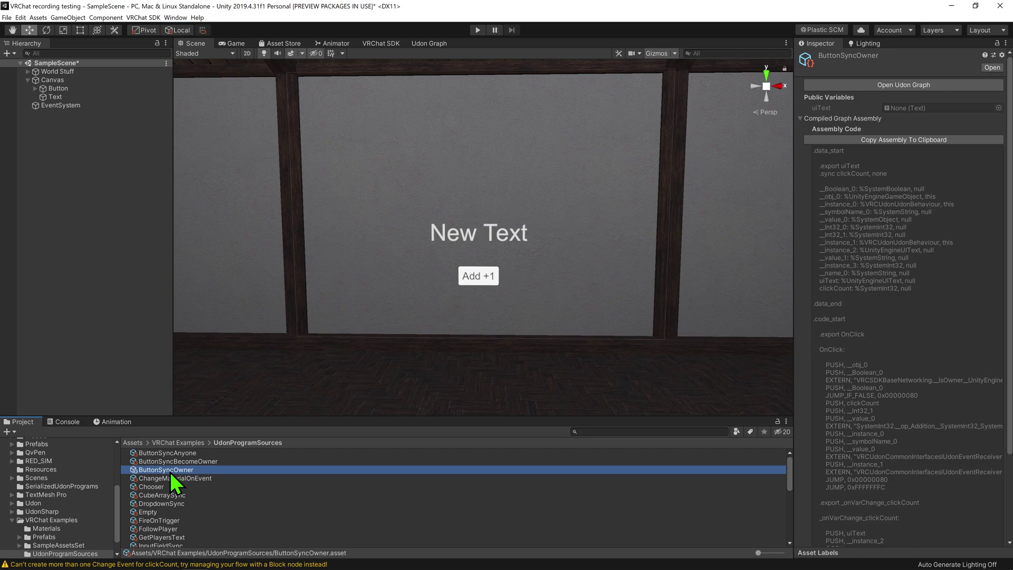
click(902, 84)
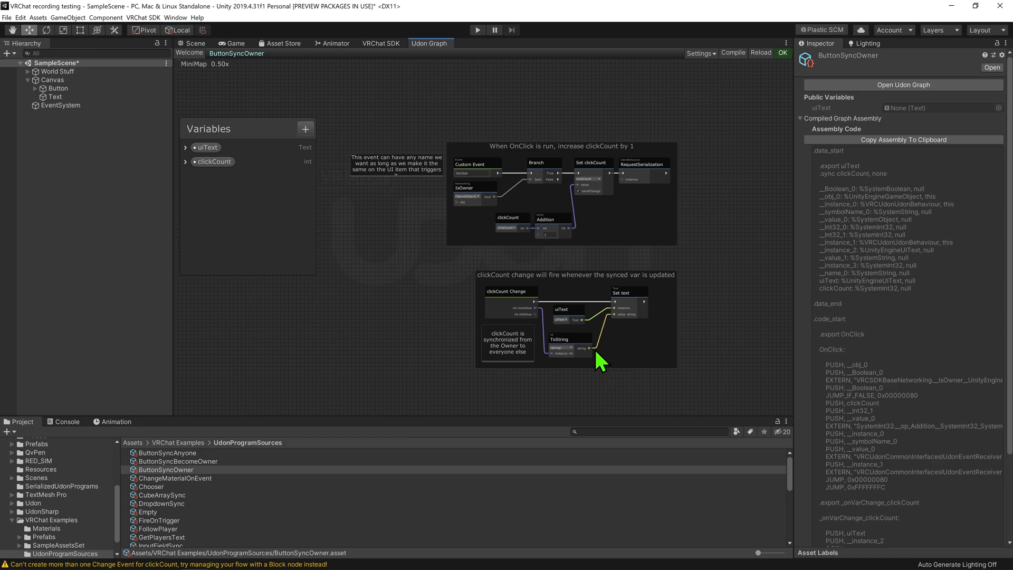
- Expand the uiText and clickCount variable settings, then select Button in the Hierarchy
click(184, 161)
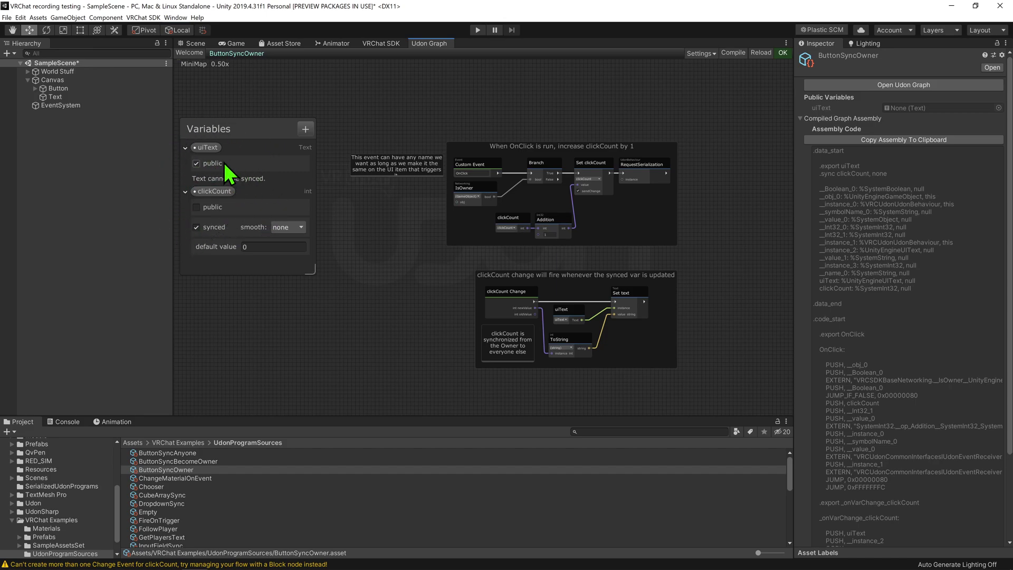
click(90, 89)
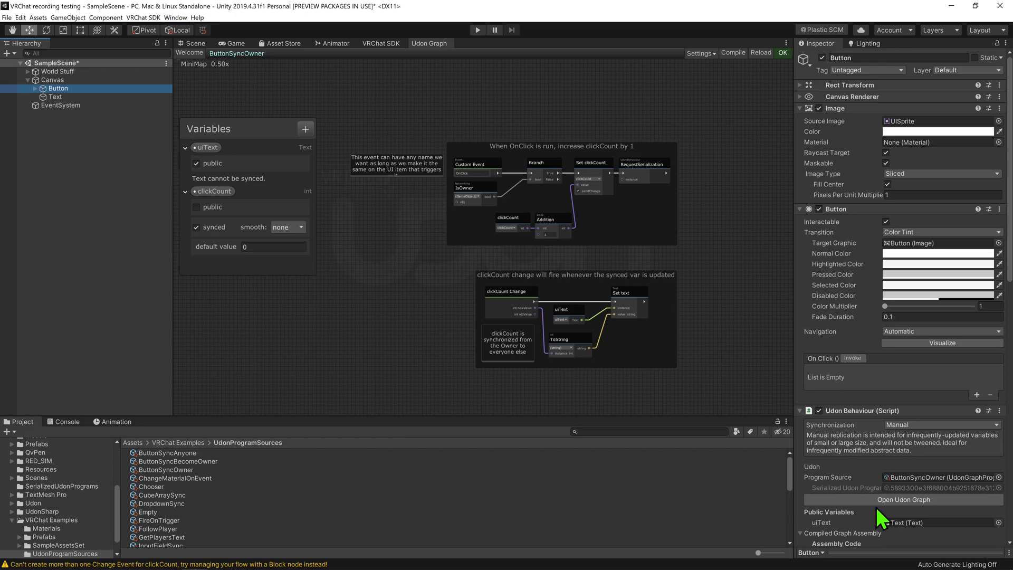
- Assign the Text object to uiText and zoom in on the OnClick IsOwner increment logic
drag(55, 97, 903, 482)
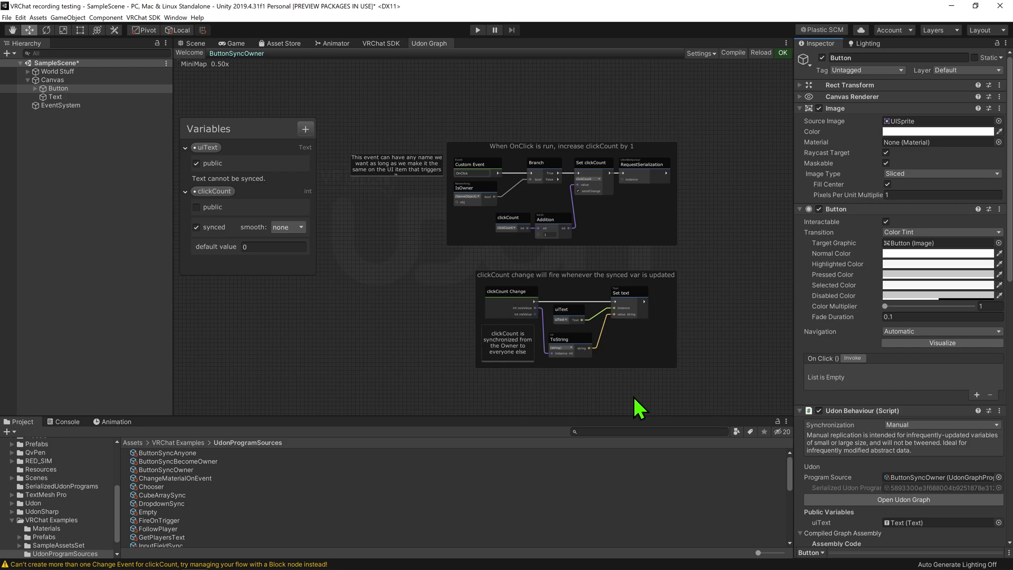
scroll(554, 262, up, 3)
middle_drag(365, 242, 454, 279)
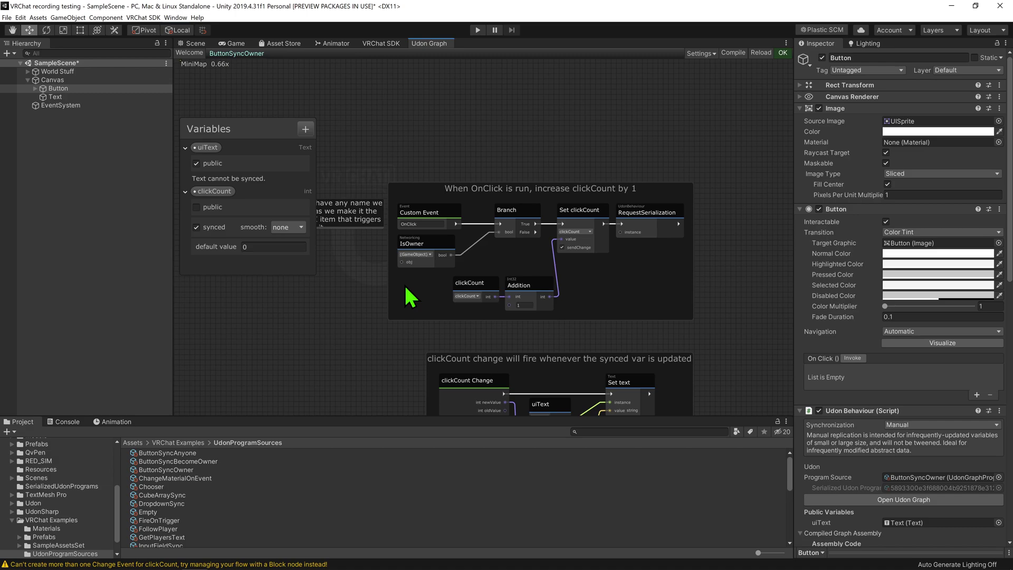
click(431, 309)
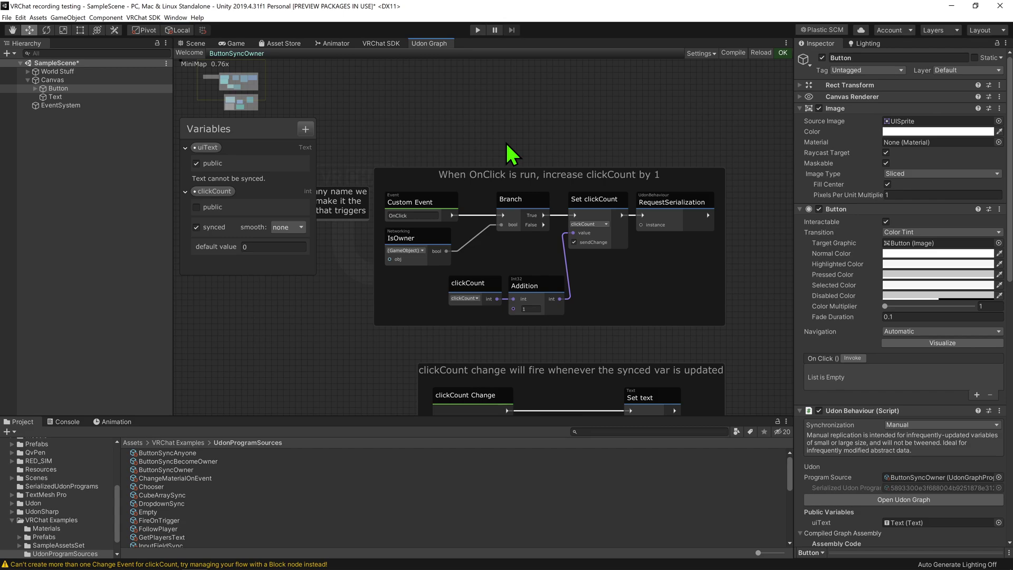
click(61, 89)
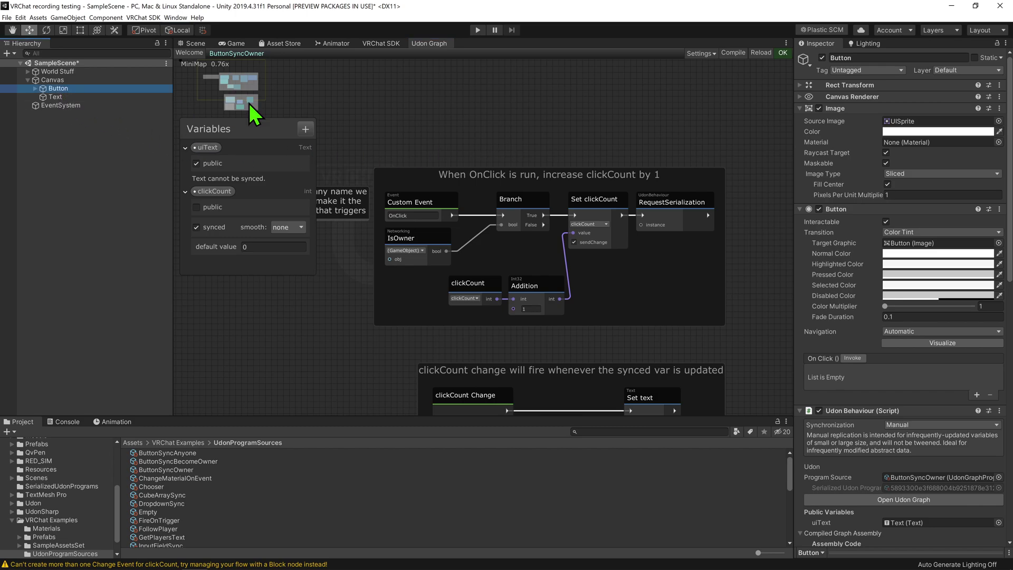
- Set the Button's Navigation to None and add an On Click entry targeting Button
click(899, 331)
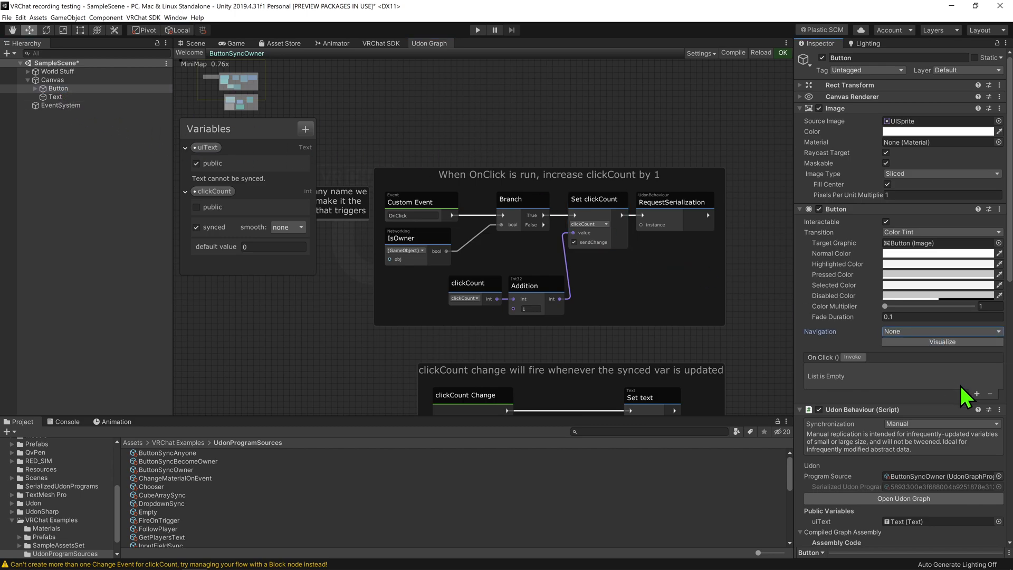
click(976, 393)
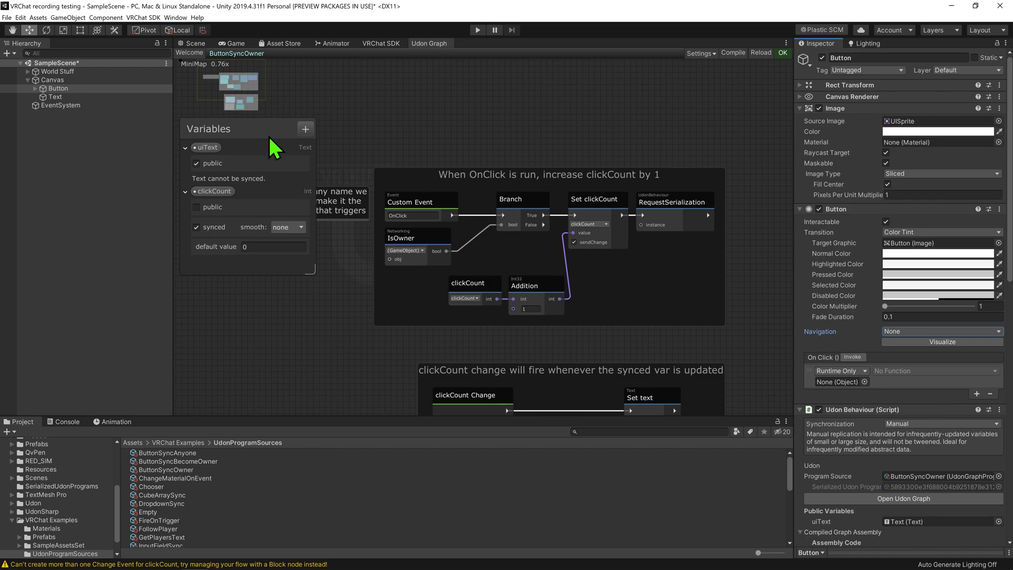
drag(58, 89, 836, 384)
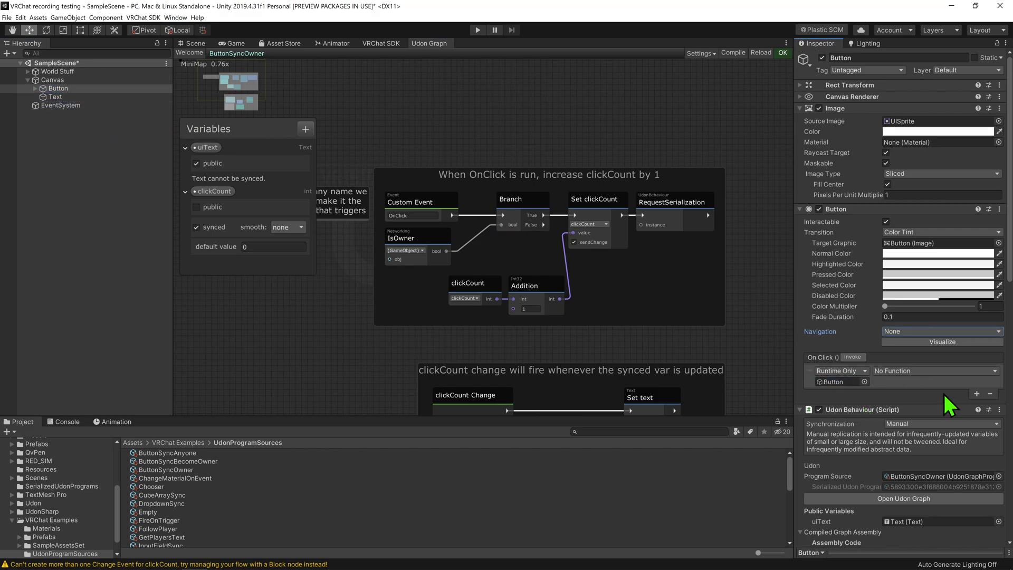
- Make the On Click entry call UdonBehaviour.SendCustomEvent with the argument 'OnClick'
click(916, 371)
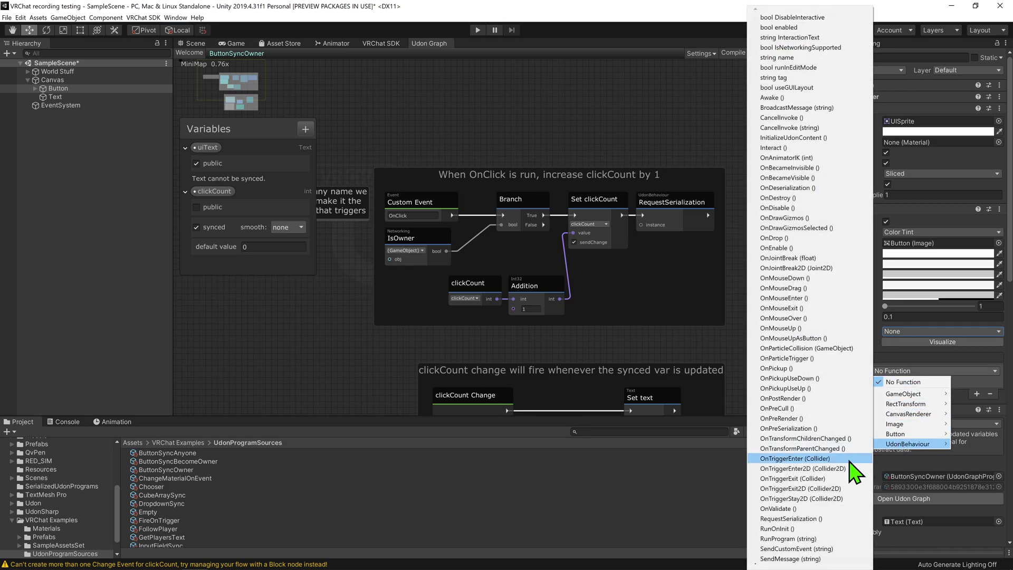
mouse_move(908, 443)
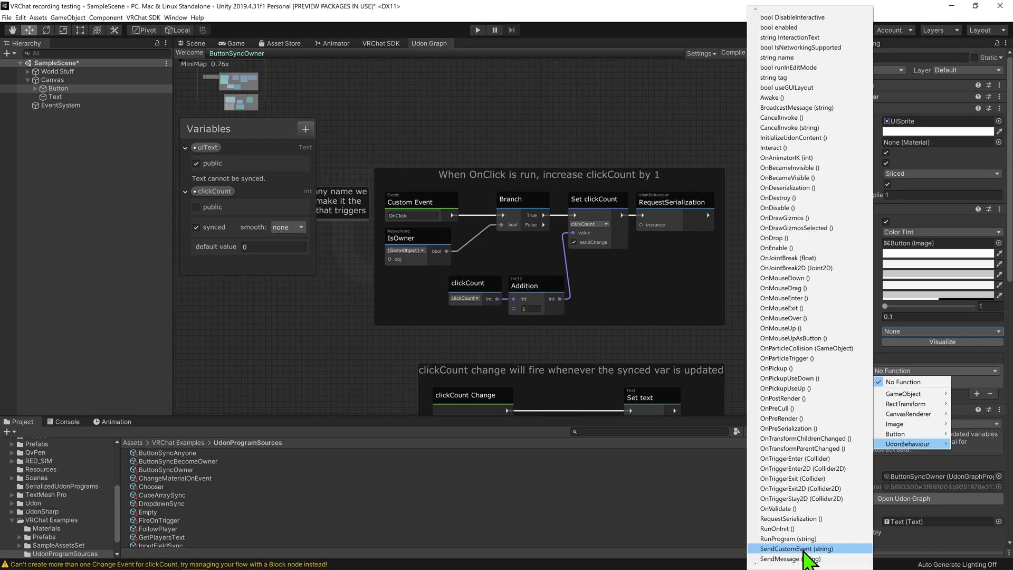
click(796, 549)
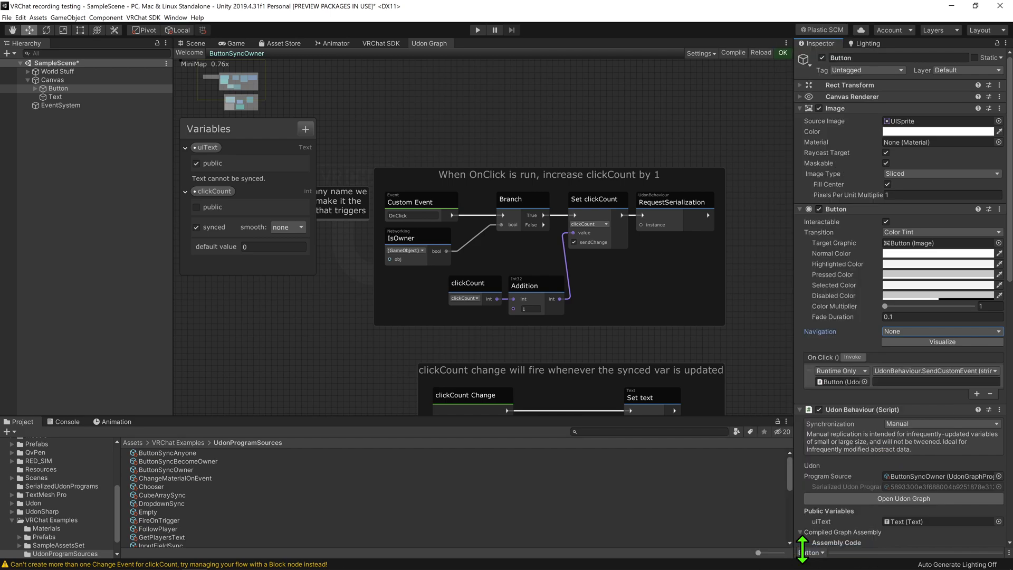
double_click(400, 216)
key(ctrl+c)
click(934, 382)
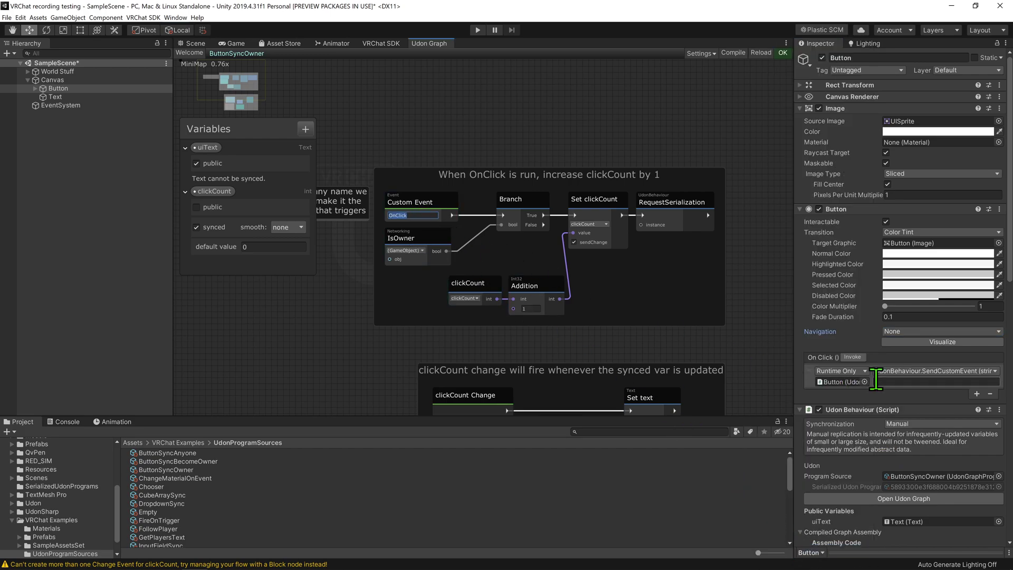
key(ctrl+v)
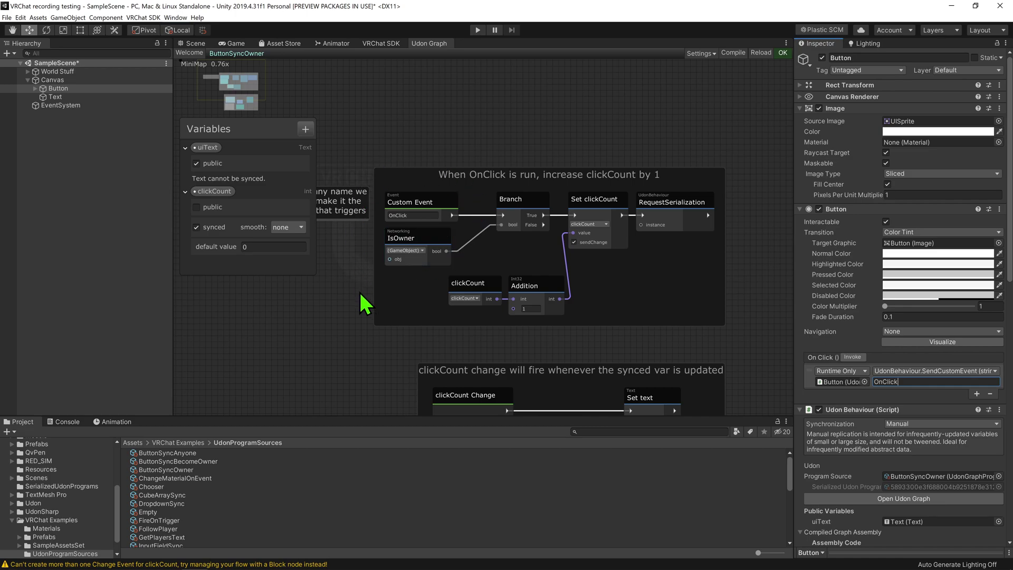
click(487, 146)
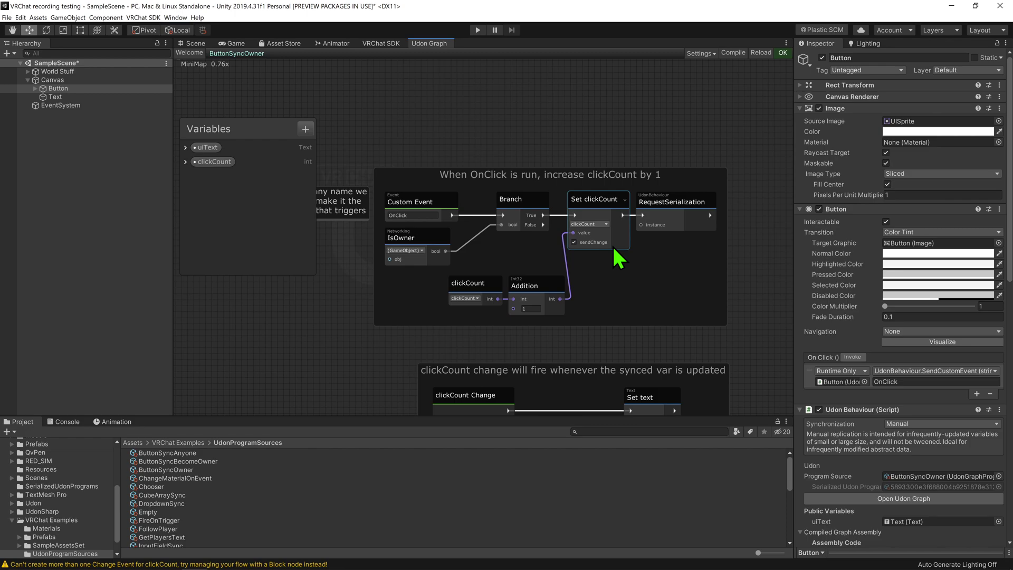
- Delete the clickCount Change event node from the lower part of the graph
middle_drag(606, 294, 606, 229)
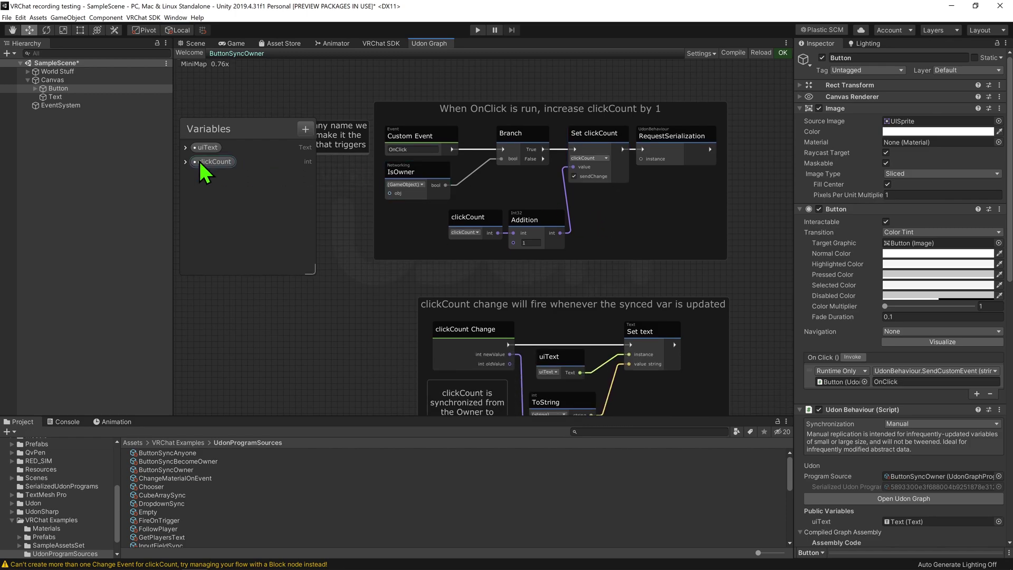
middle_drag(317, 273, 420, 186)
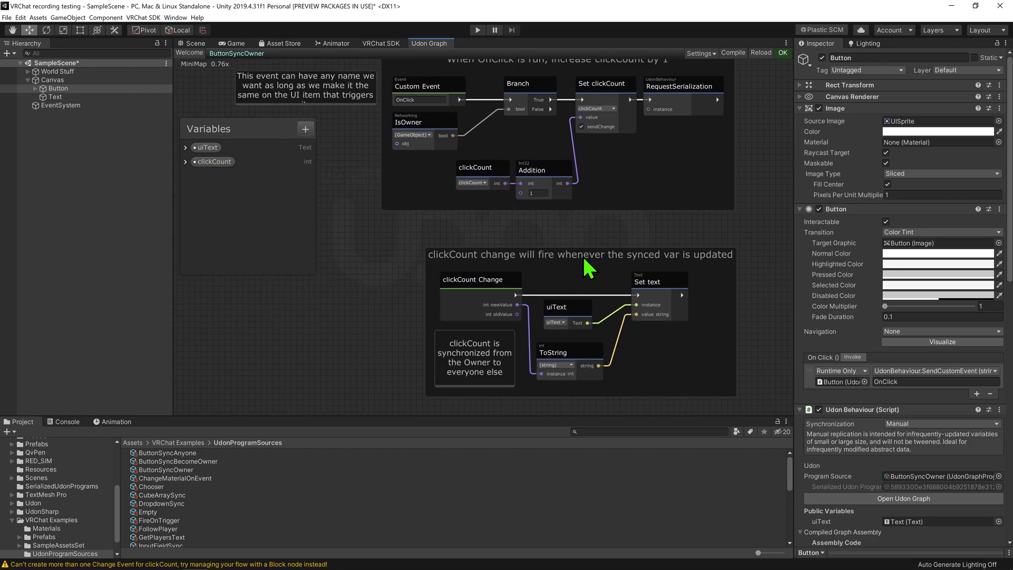
middle_drag(555, 234, 579, 277)
click(474, 301)
key(Delete)
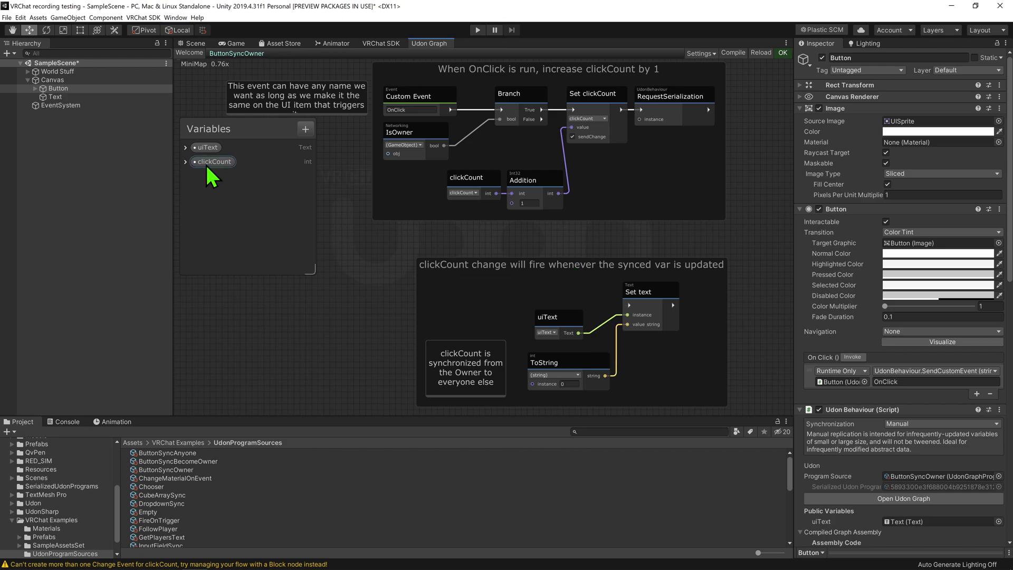
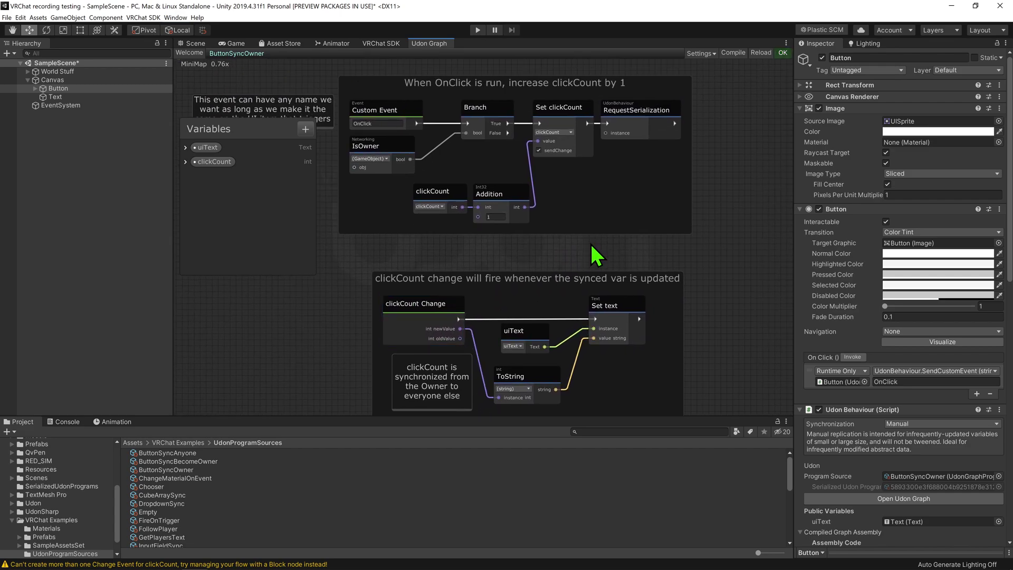
scroll(589, 242, up, 3)
scroll(554, 147, up, 3)
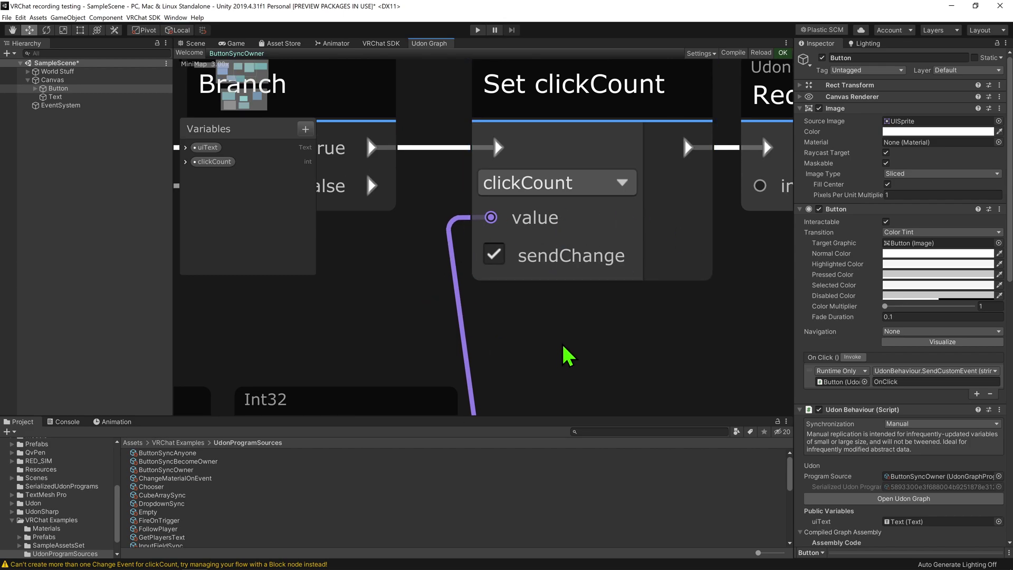
scroll(639, 184, down, 2)
scroll(637, 184, down, 4)
scroll(609, 245, up, 2)
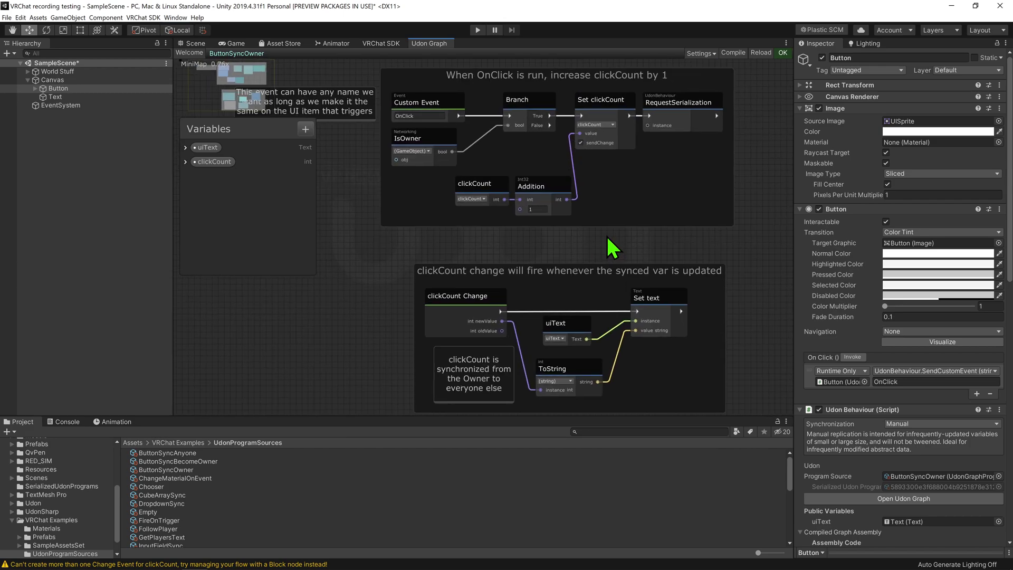
- Expand clickCount's settings to show it is synced, with no smoothing and default value 0
click(185, 161)
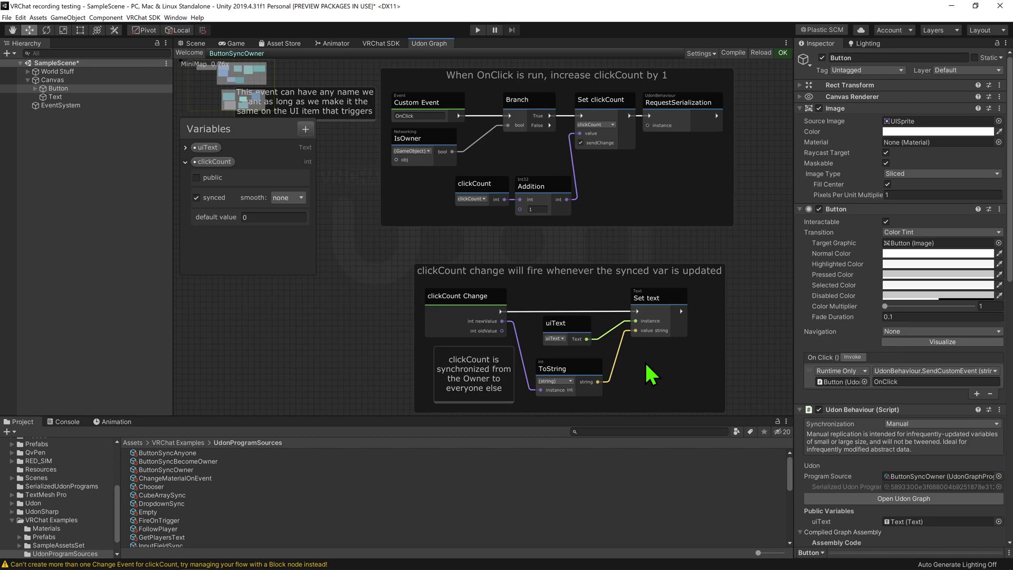
- Show the Text object's Text component in the Inspector, keeping focus on the Udon graph
click(55, 97)
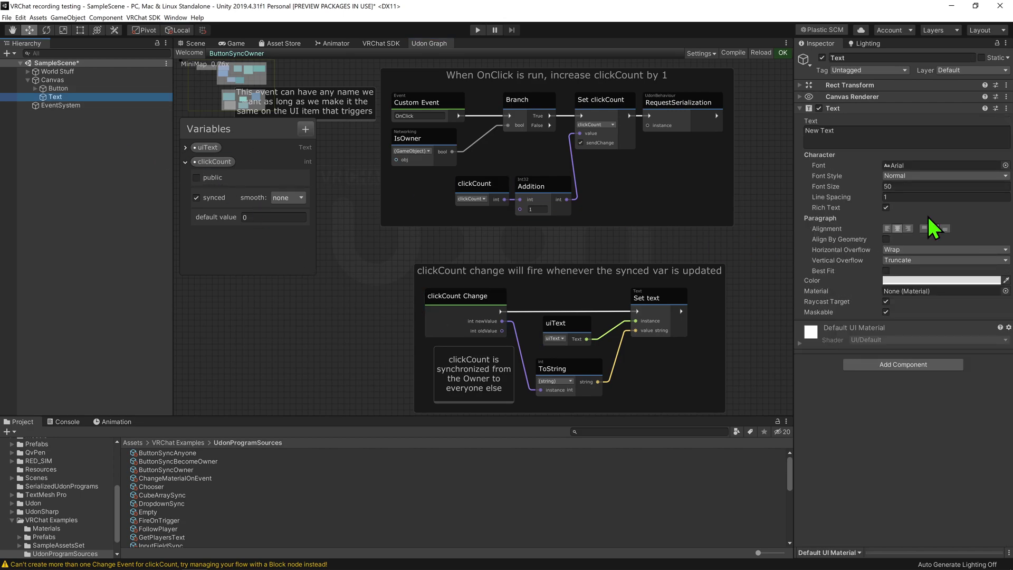
click(750, 274)
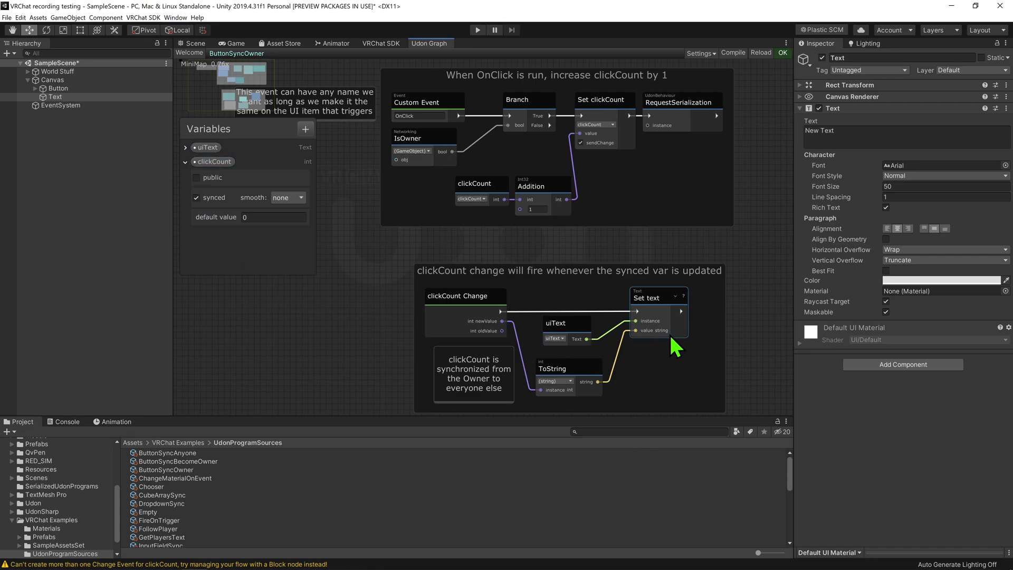
scroll(545, 351, down, 2)
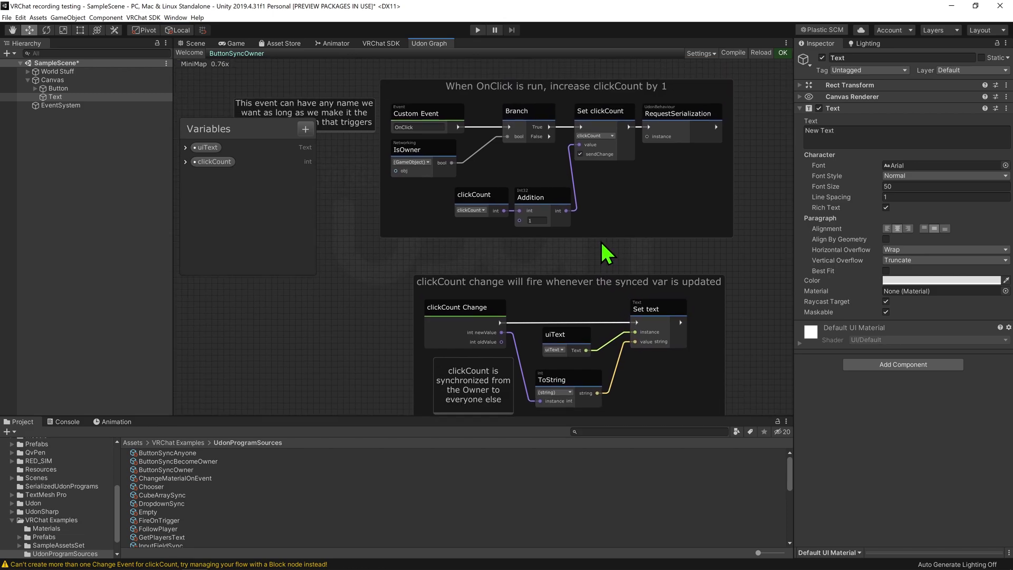
- Select the Button object to inspect its Udon Behaviour, with the graph view slightly repositioned
click(58, 88)
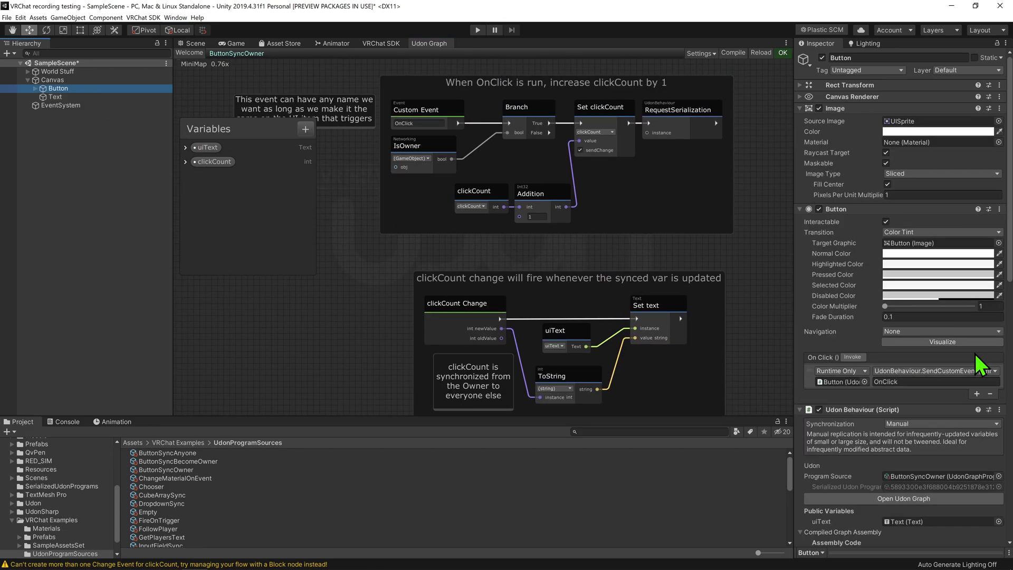
middle_drag(537, 169, 533, 169)
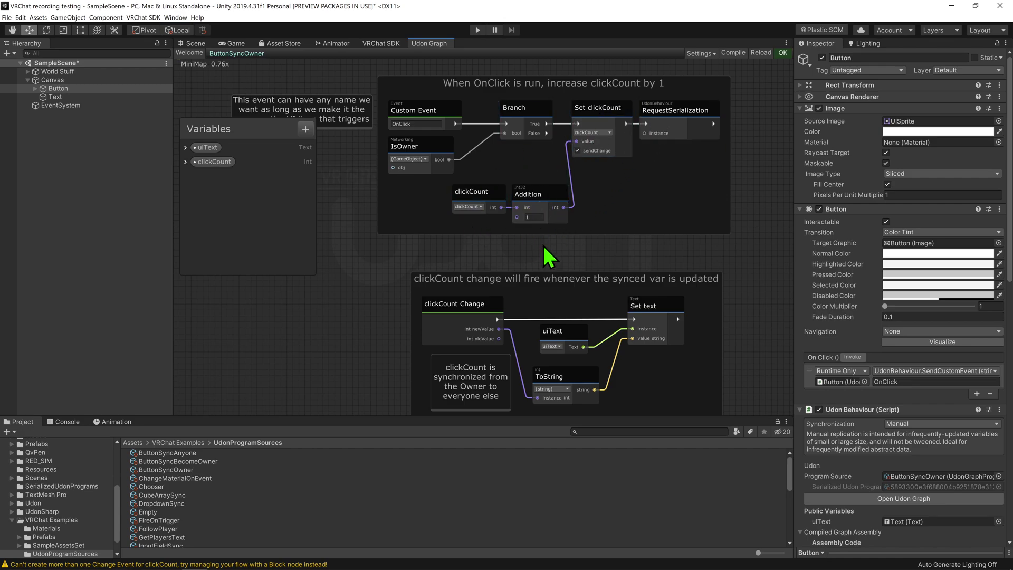
middle_drag(550, 258, 543, 249)
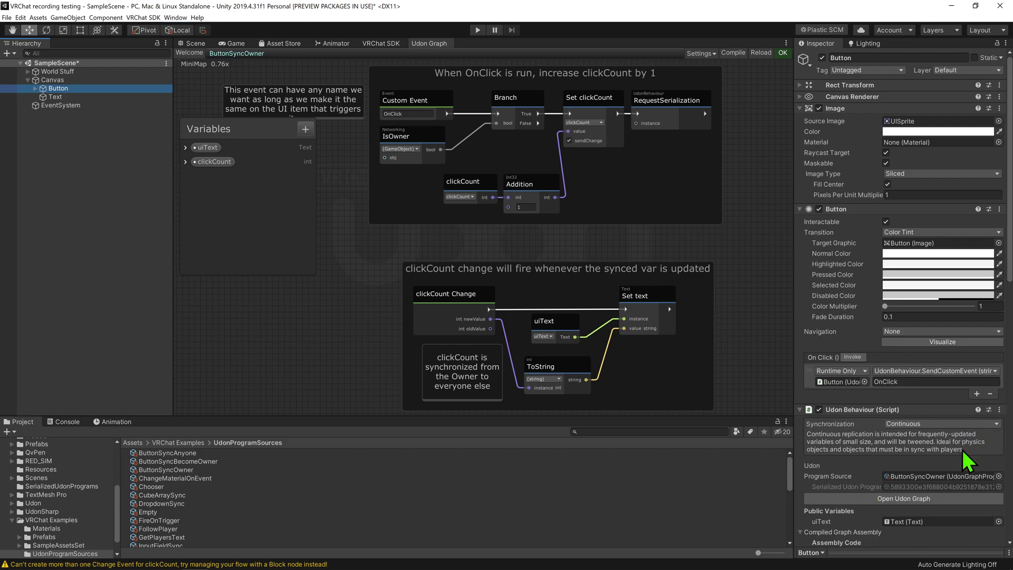
- Change the Button's Udon Behaviour Synchronization from Continuous to Manual
click(937, 425)
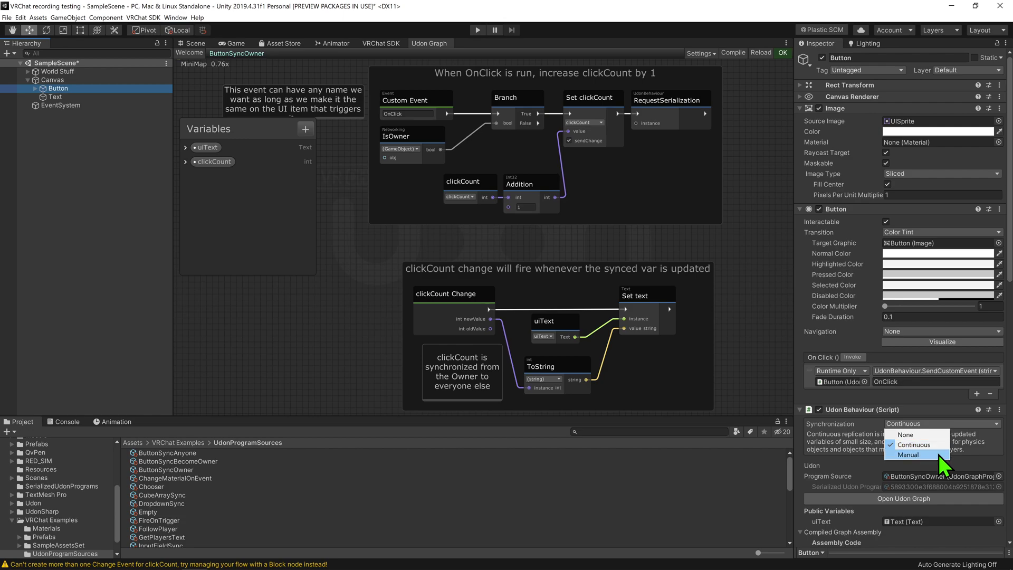
click(939, 455)
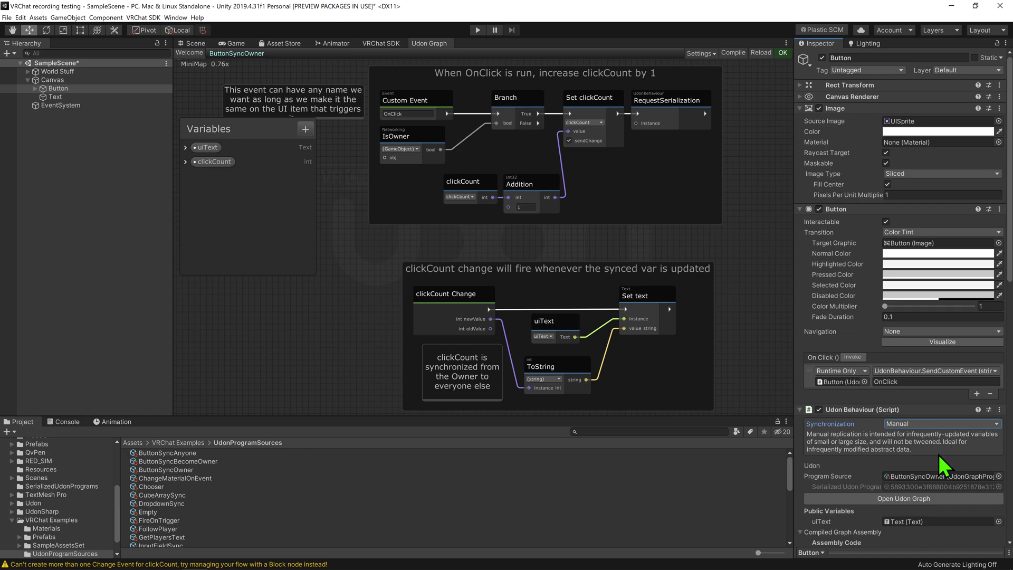
middle_drag(759, 224, 746, 234)
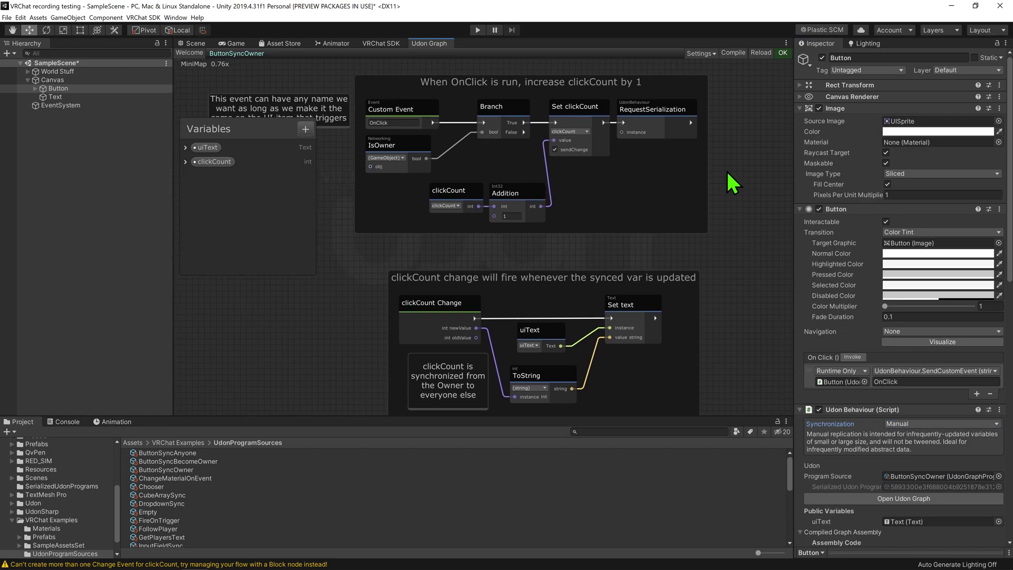